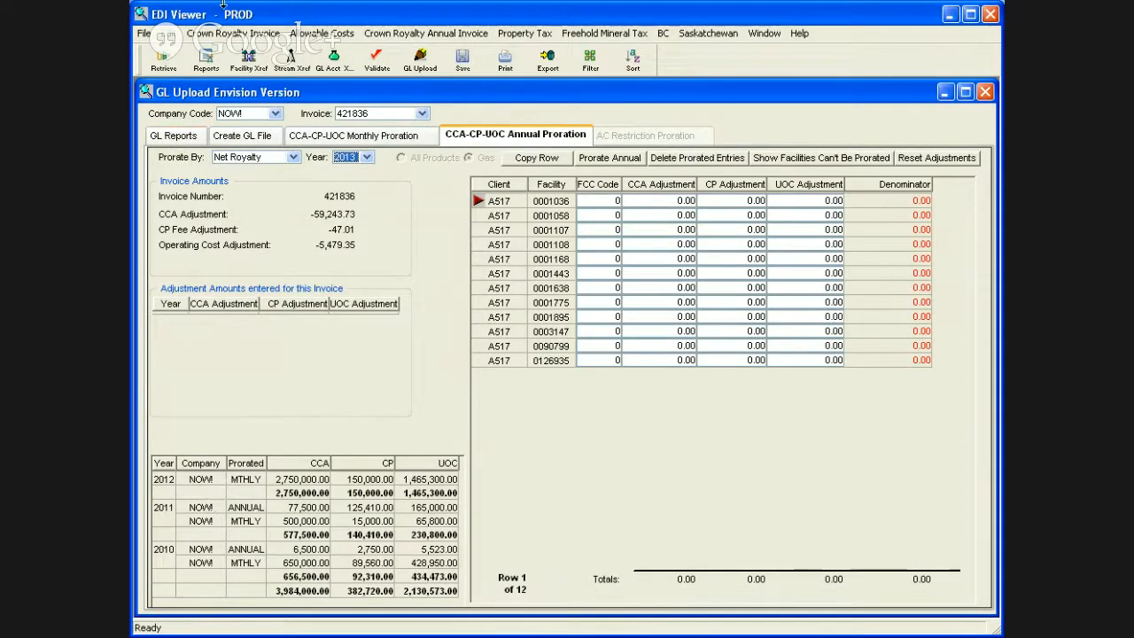
# Step: Open the Crown Royalty Invoice Import window and look through the file types available for import
pyautogui.click(233, 33)
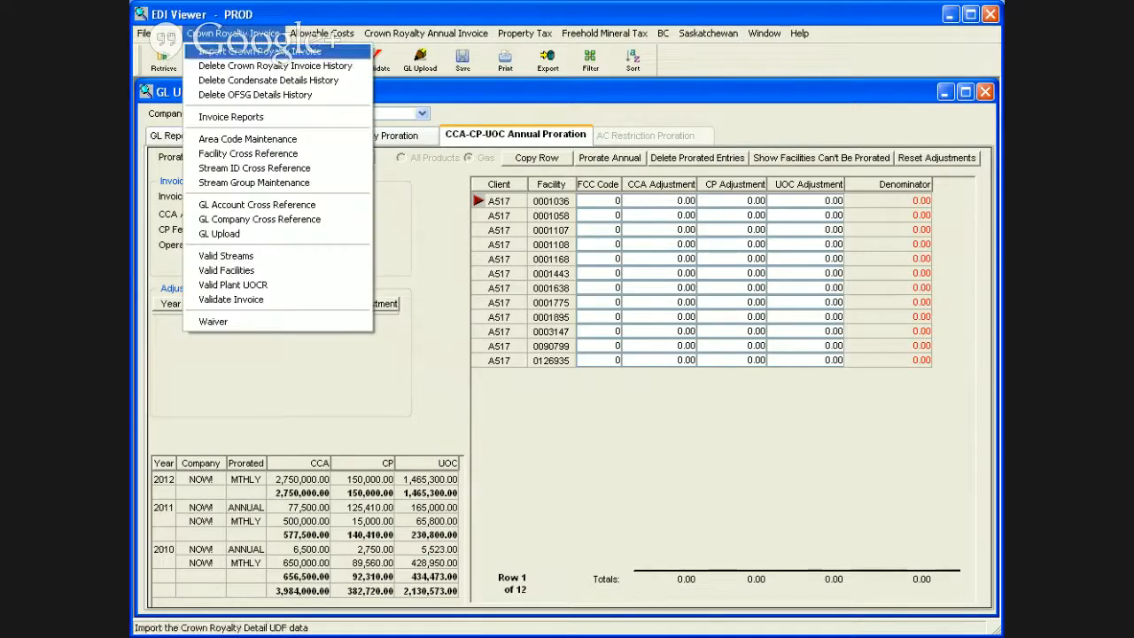
pyautogui.click(255, 52)
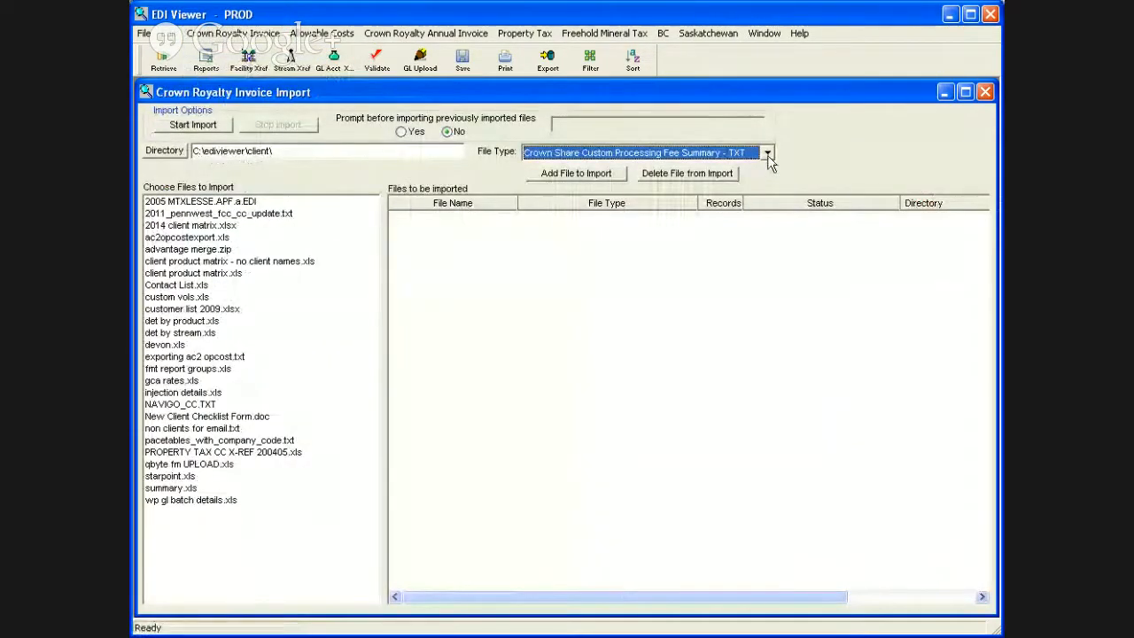
pyautogui.click(769, 155)
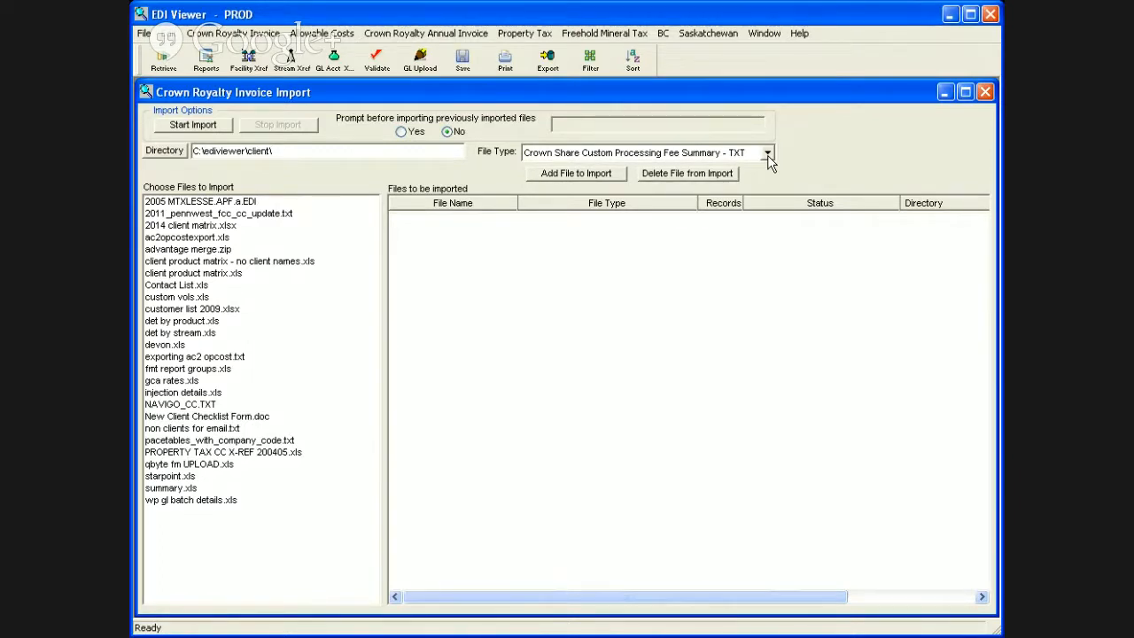
pyautogui.click(767, 155)
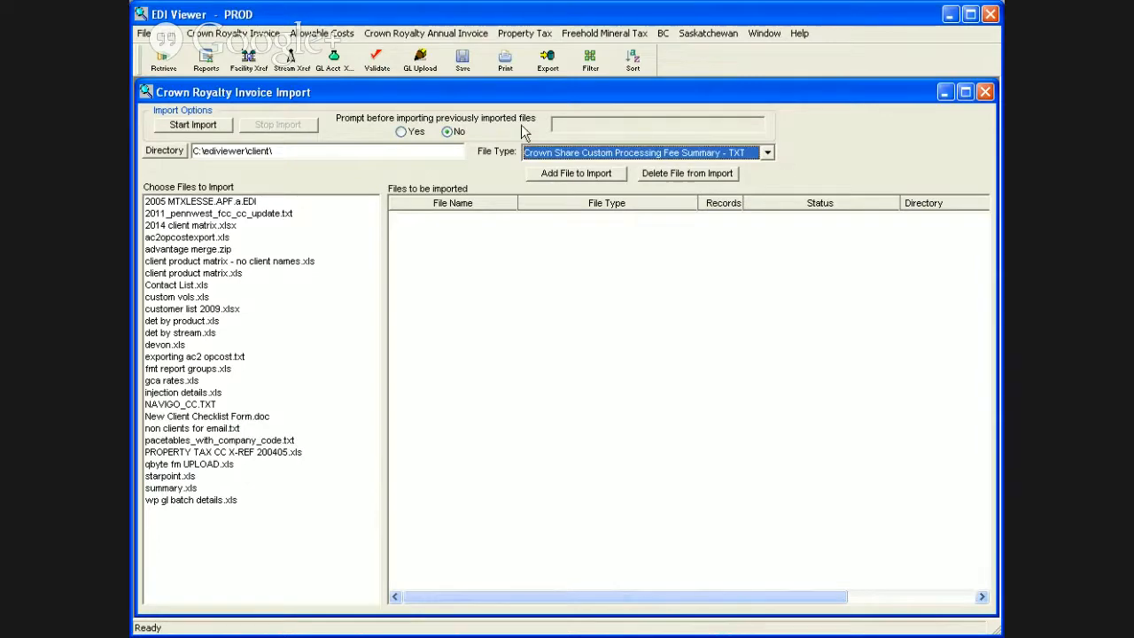
# Step: Review the Crown Share CCA Allowance Summary report for invoice 421836 through its last page and return to the GL Upload window
pyautogui.click(207, 62)
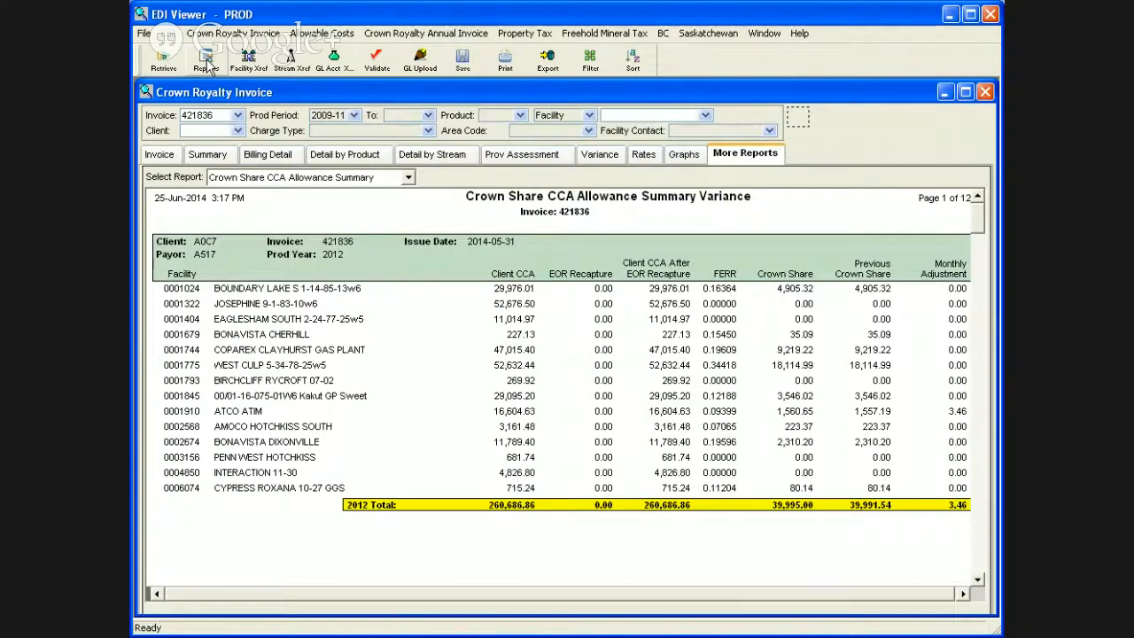
pyautogui.click(409, 178)
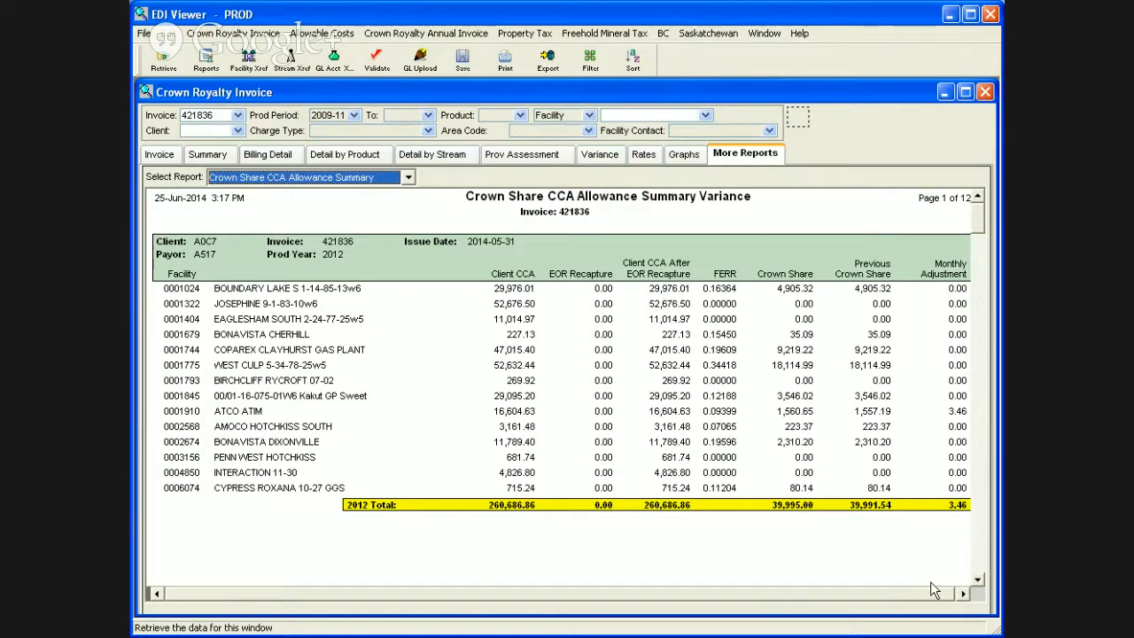
pyautogui.click(980, 566)
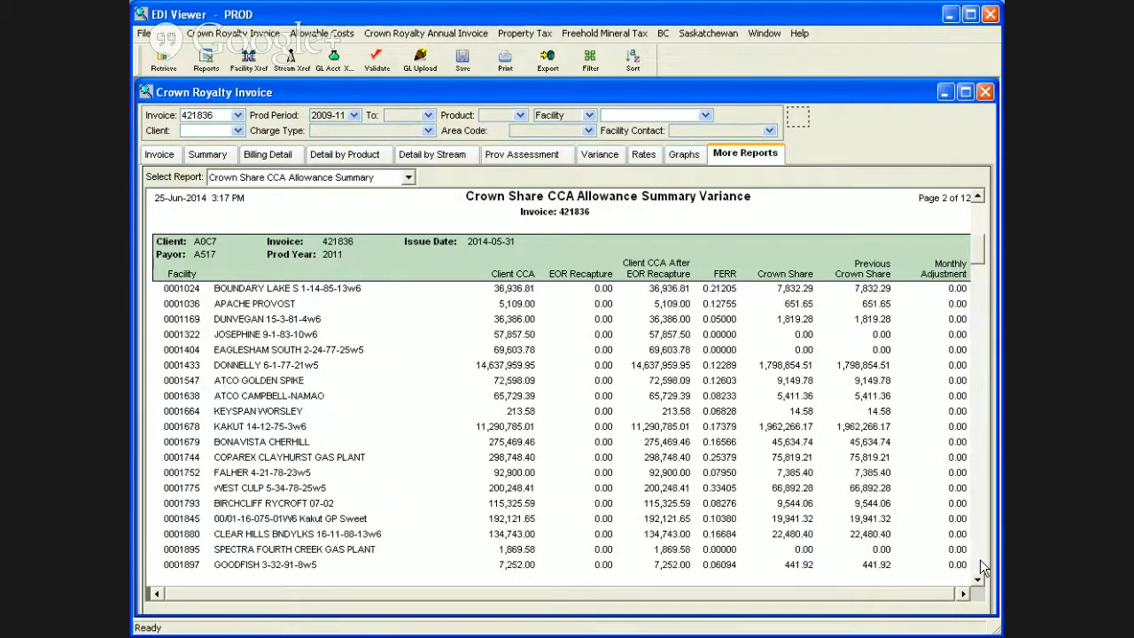
pyautogui.click(980, 561)
pyautogui.click(980, 560)
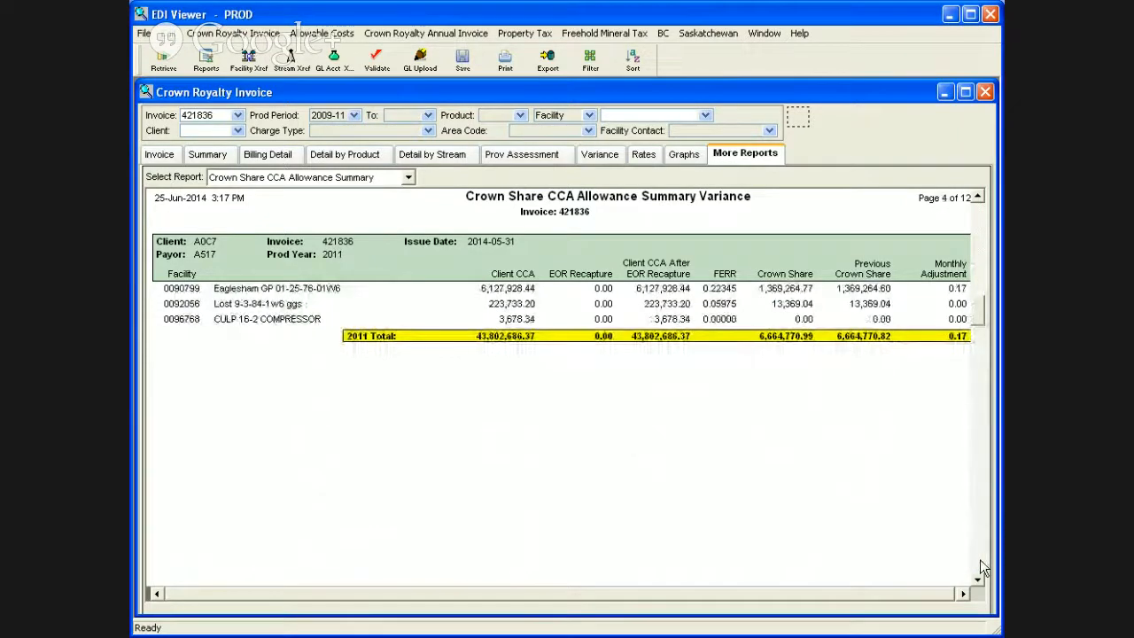
pyautogui.click(980, 561)
pyautogui.click(980, 561)
pyautogui.click(980, 561)
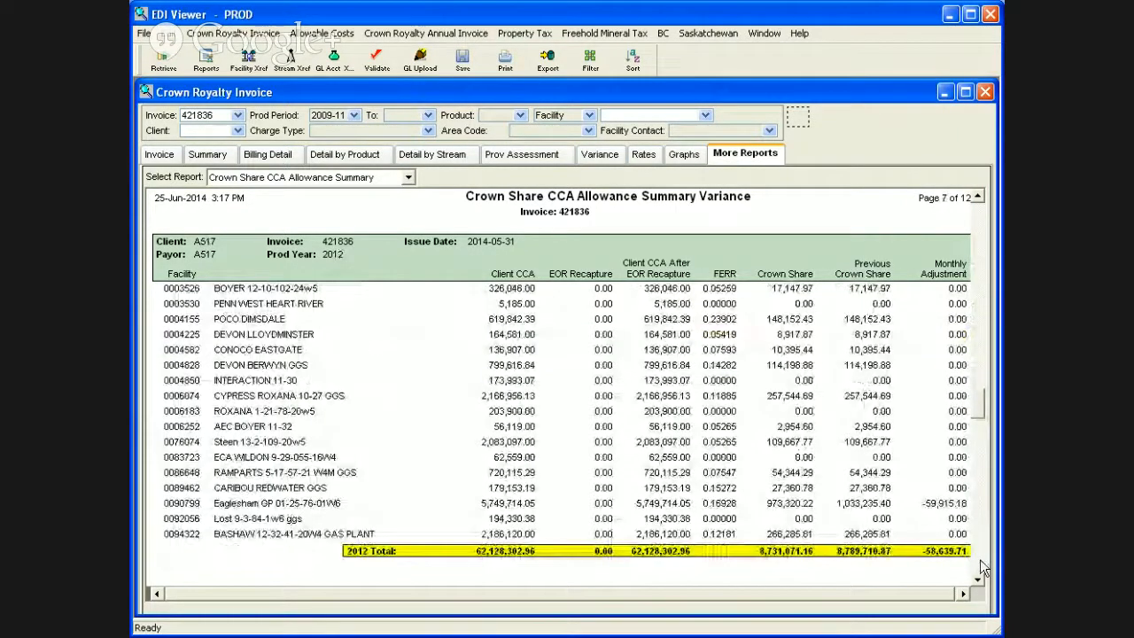
pyautogui.click(980, 560)
pyautogui.click(981, 568)
pyautogui.click(981, 567)
pyautogui.click(981, 571)
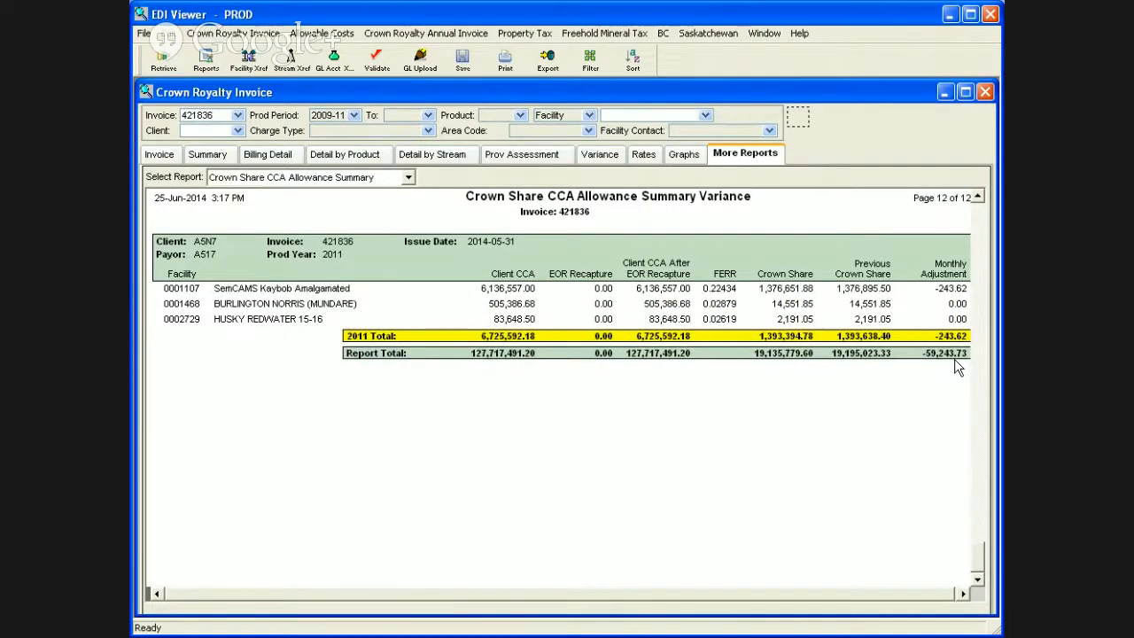
pyautogui.click(416, 69)
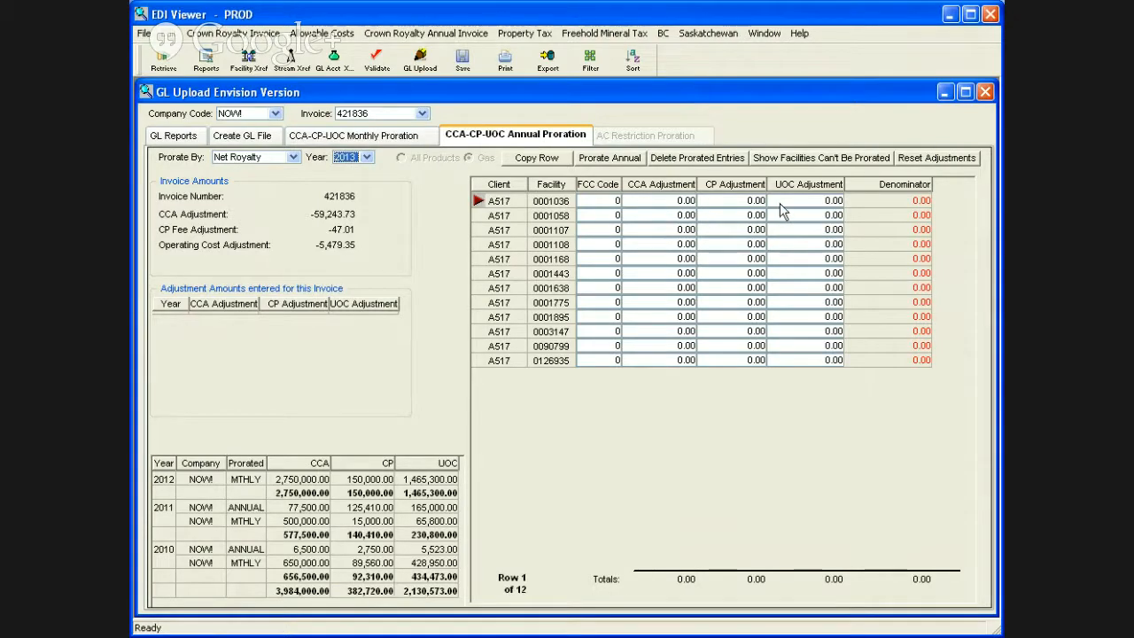
# Step: Enter a CCA adjustment of 1,500 for facility 0001036 in the annual proration grid
pyautogui.click(669, 202)
pyautogui.write('1500')
pyautogui.press('Tab')
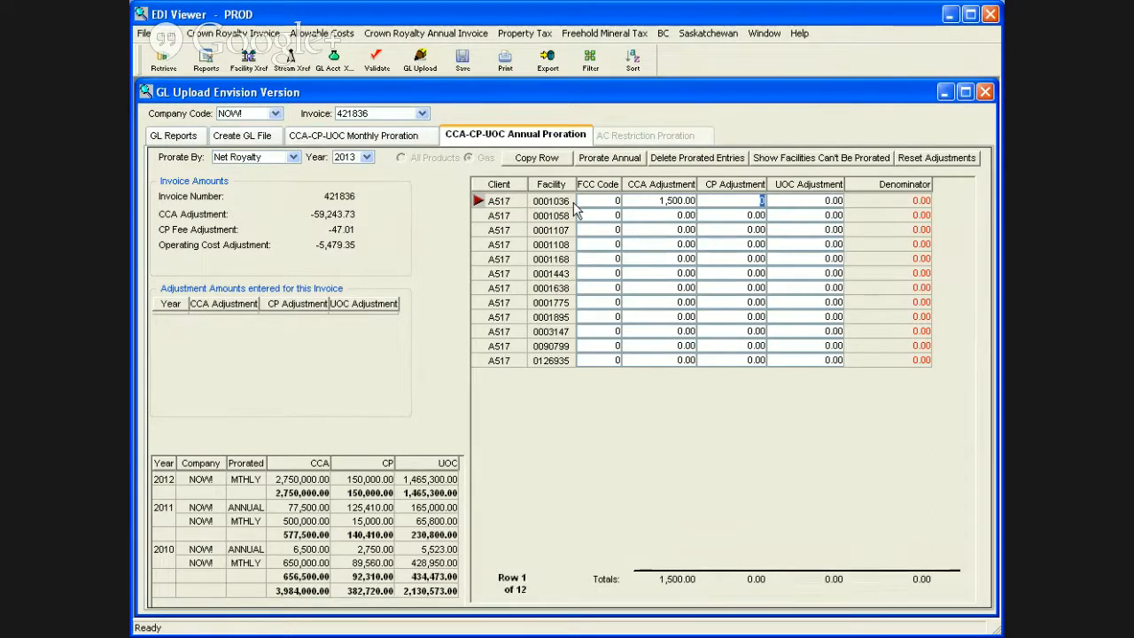
# Step: Set the CCA adjustment of facility 0001036 back to 0
pyautogui.click(653, 204)
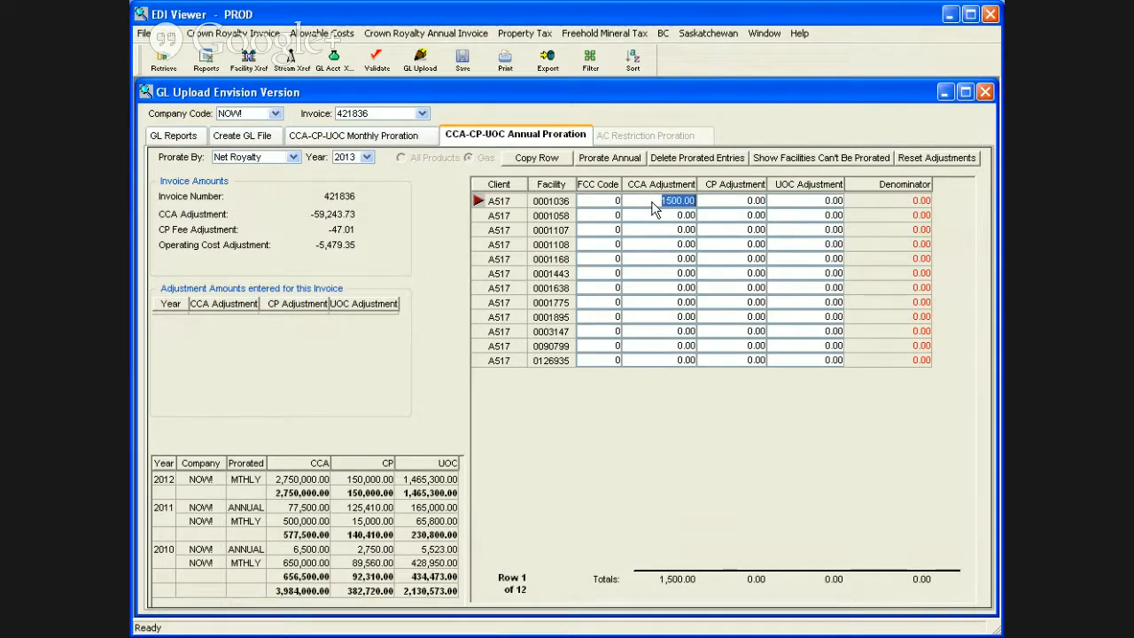
pyautogui.write('0')
pyautogui.press('Tab')
# Step: Retrieve the proration data, accepting the update from the imported Crown Share text files, and load the facility adjustments for 2012
pyautogui.click(163, 62)
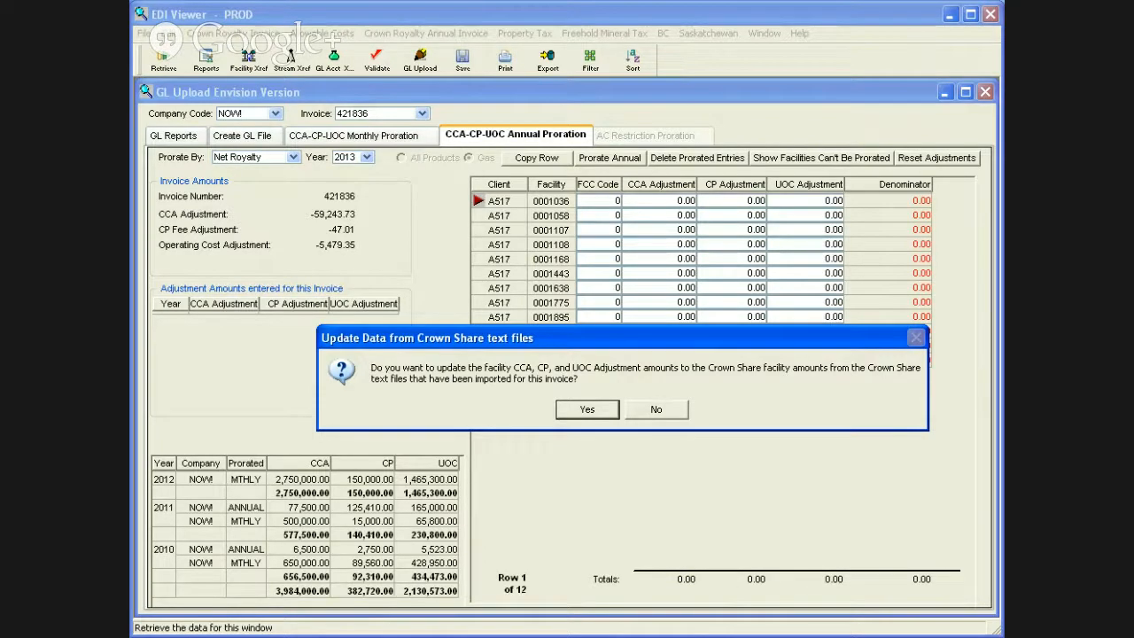
pyautogui.click(597, 410)
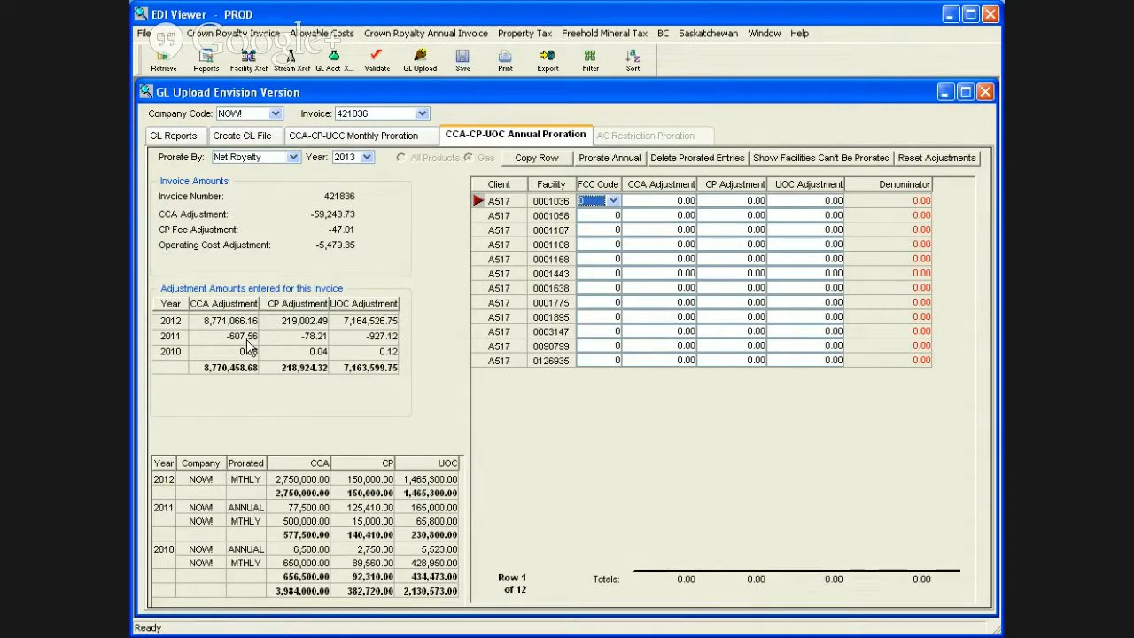
pyautogui.click(368, 160)
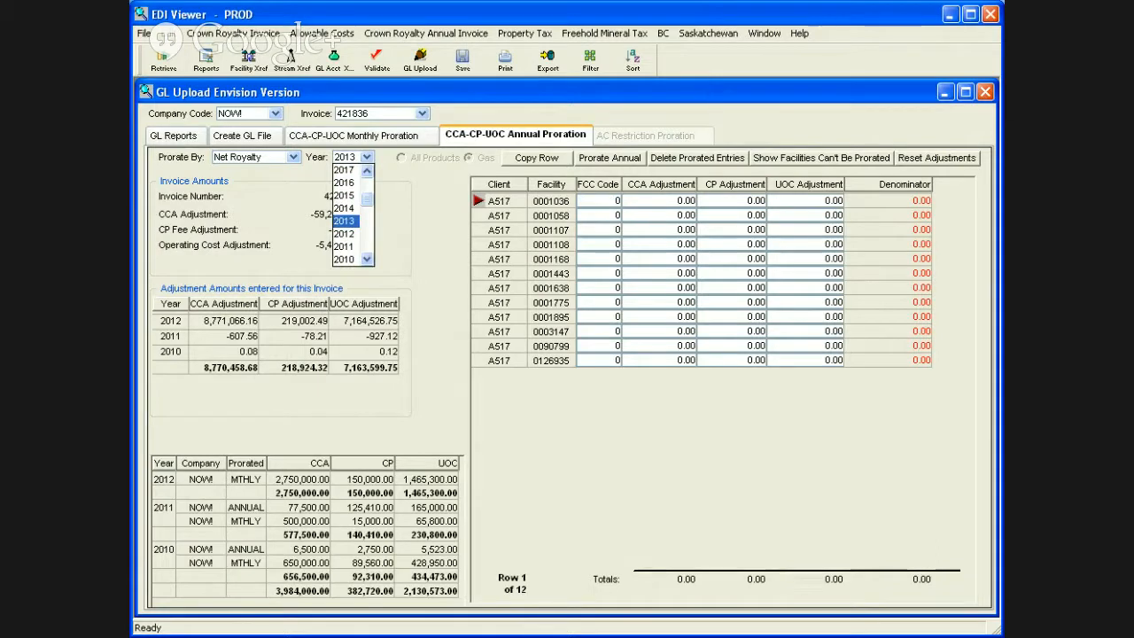
pyautogui.click(344, 233)
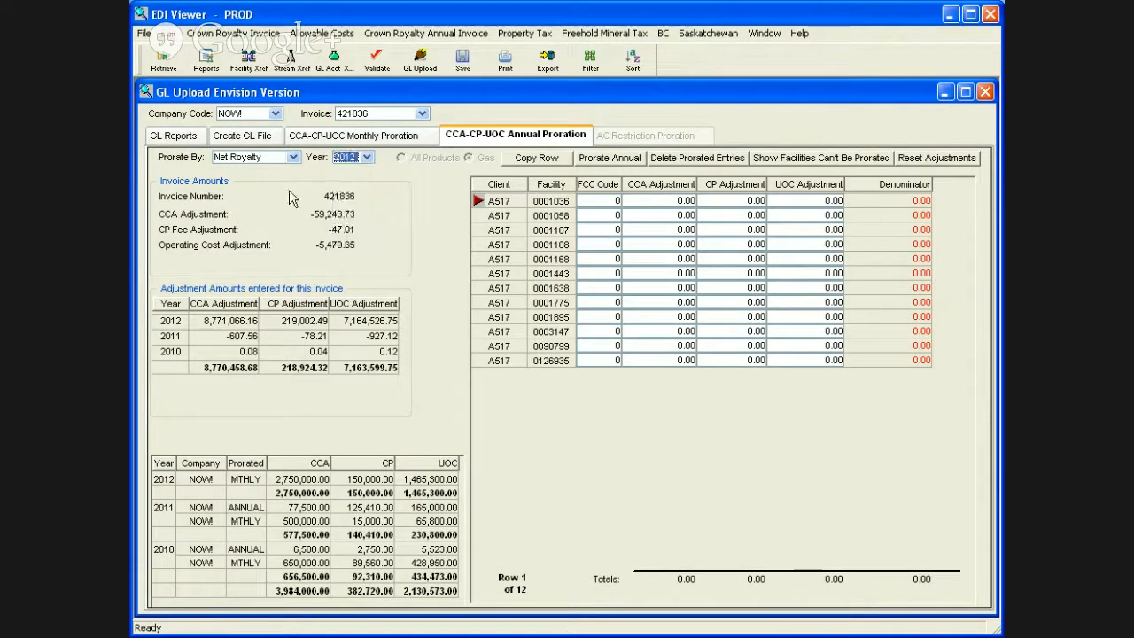
pyautogui.click(164, 69)
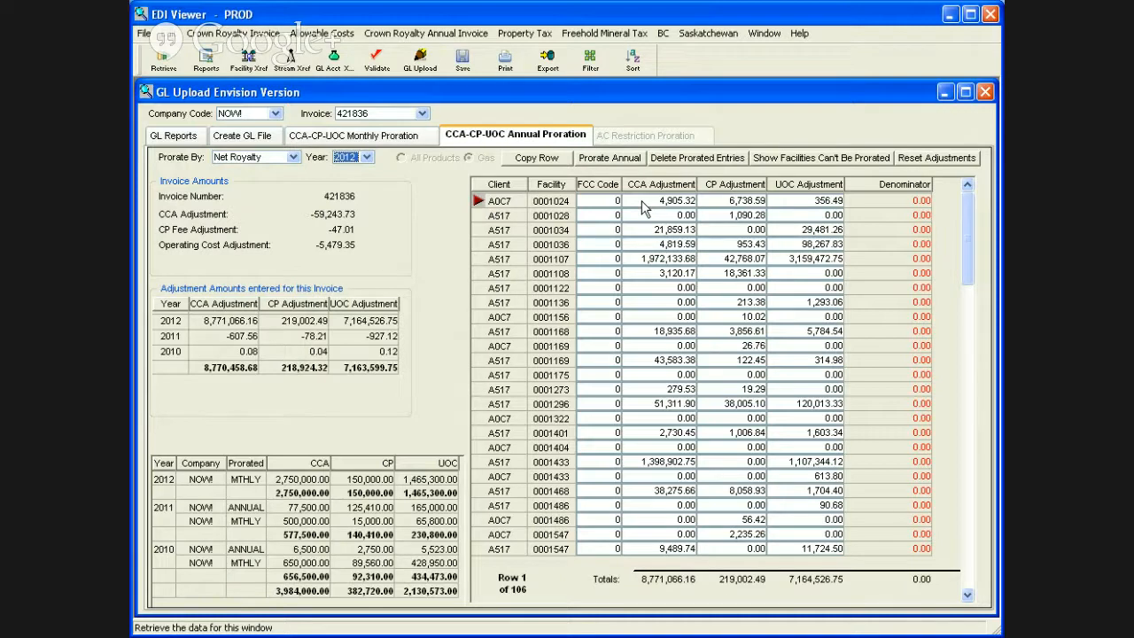
# Step: Reopen the Crown Share CCA Allowance Summary report and filter it with production_year =2011
pyautogui.click(207, 61)
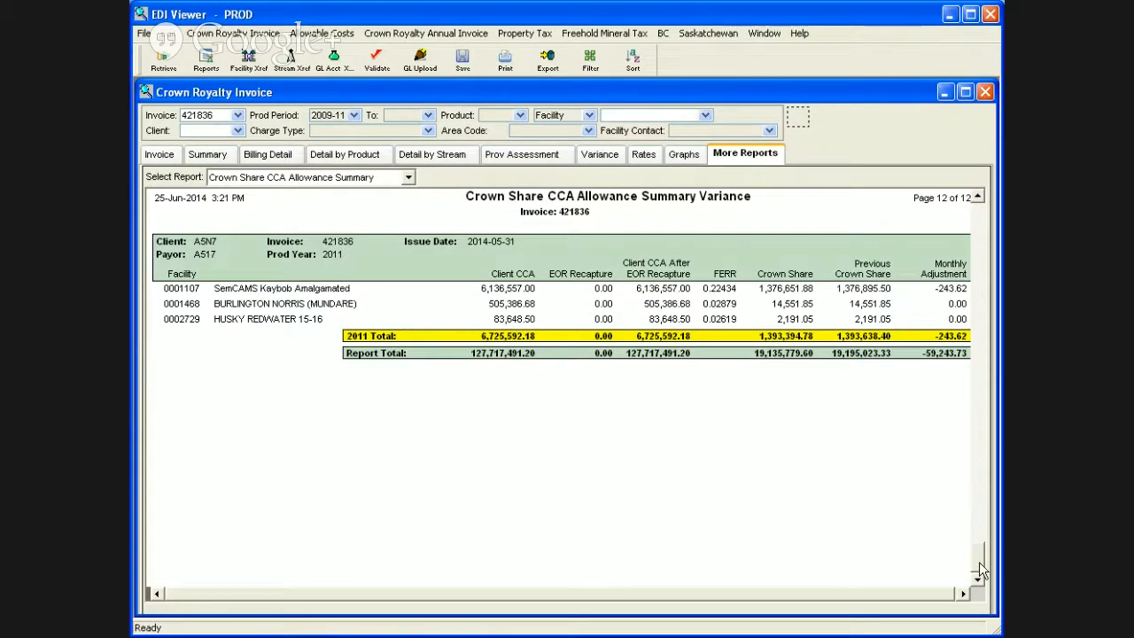
pyautogui.moveTo(981, 567); pyautogui.dragTo(976, 222)
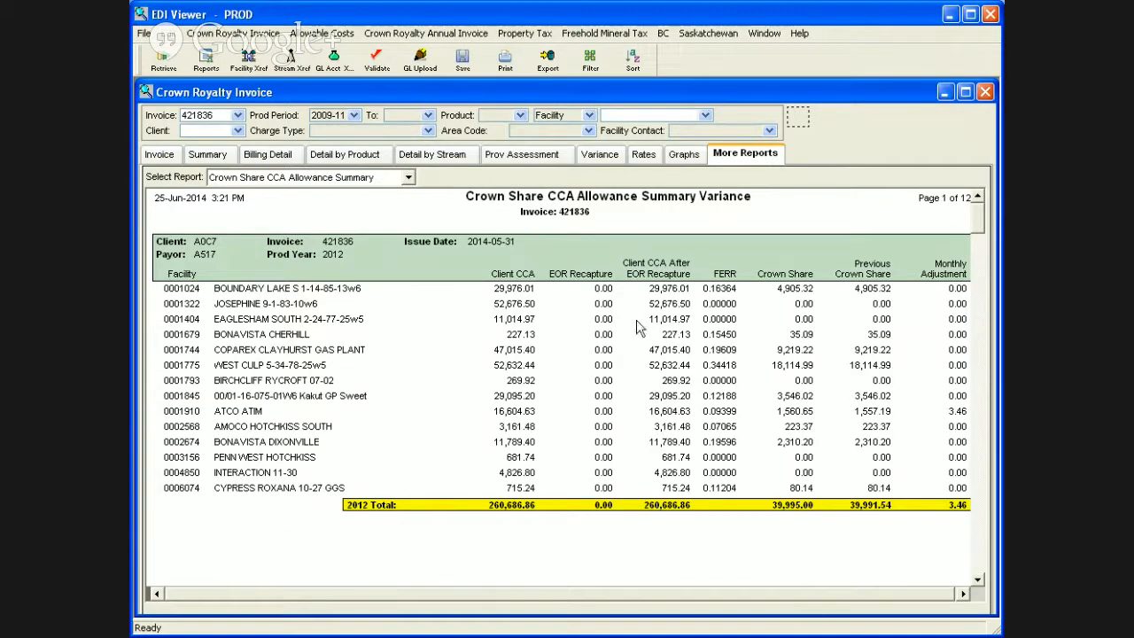
pyautogui.click(591, 63)
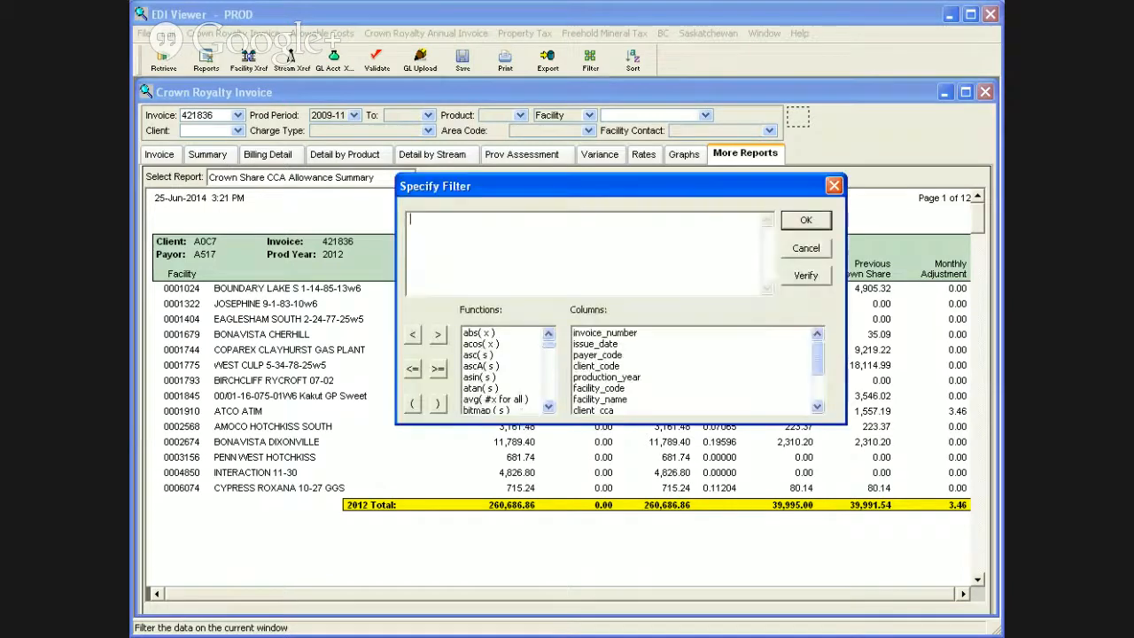
pyautogui.doubleClick(606, 376)
pyautogui.write('= ')
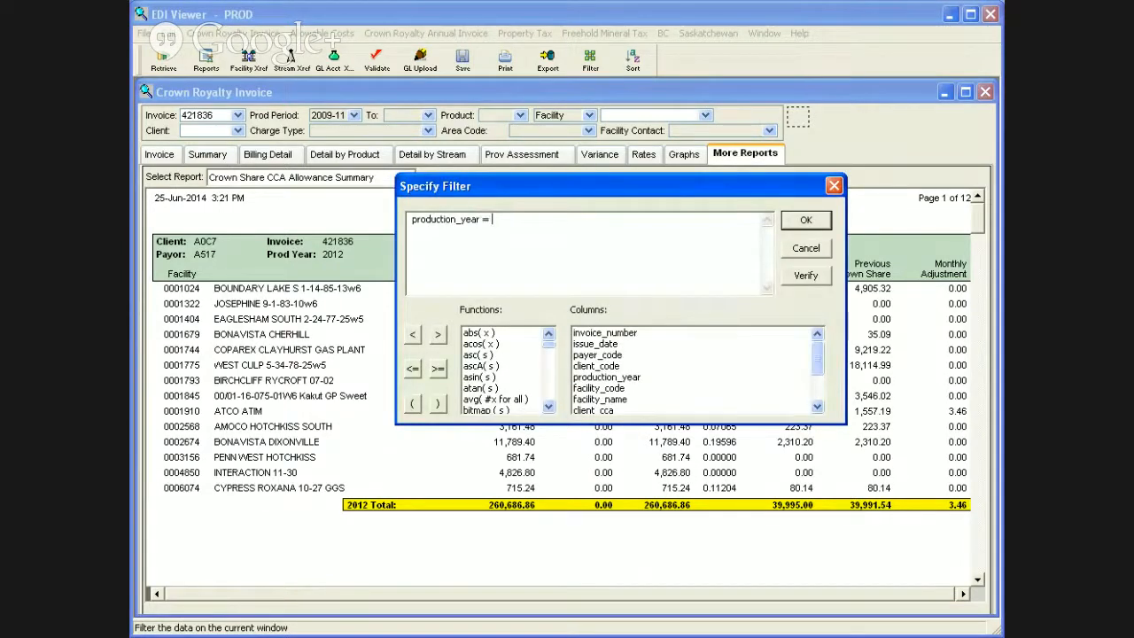
pyautogui.write("'2011")
pyautogui.click(806, 221)
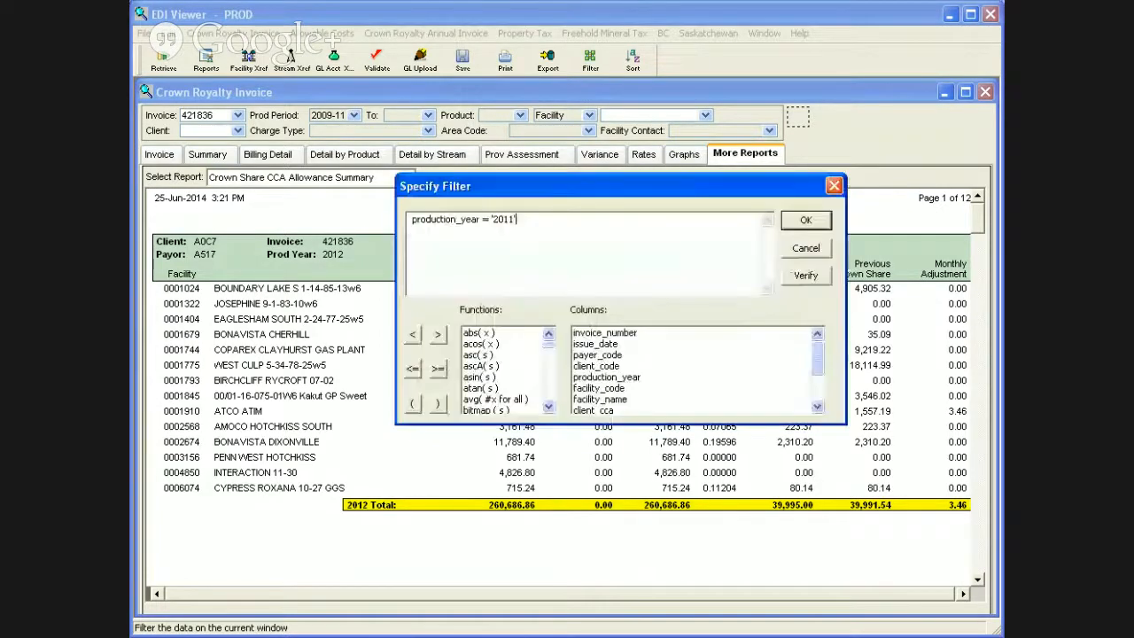
pyautogui.click(494, 219)
pyautogui.press('BackSpace')
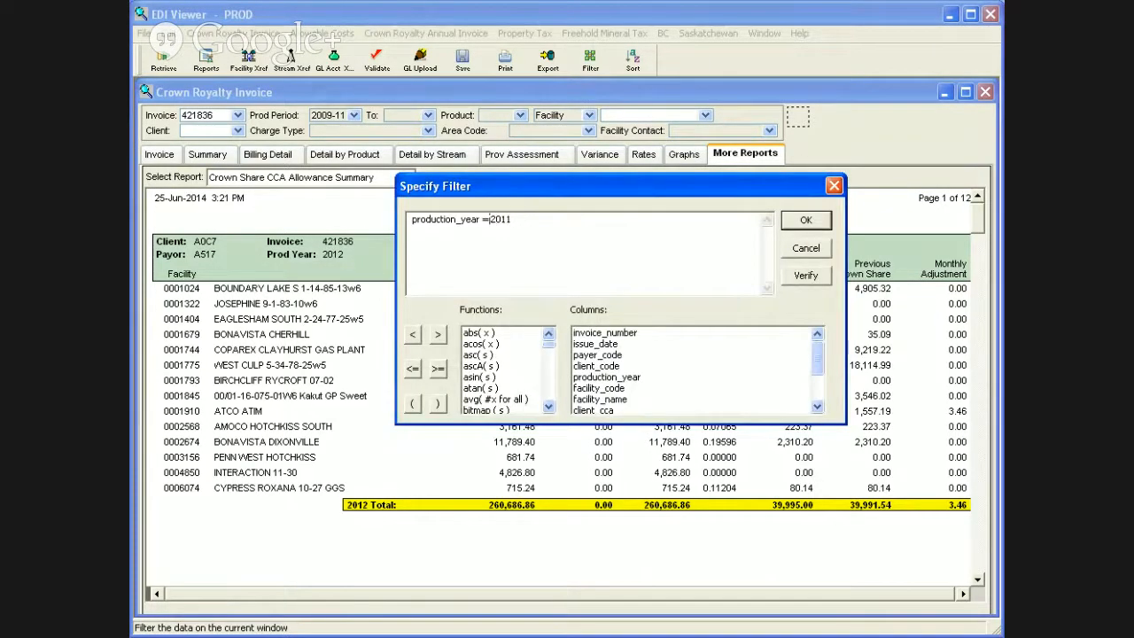
pyautogui.press('Return')
pyautogui.click(806, 224)
# Step: Examine the filtered report's total monthly adjustment on the last page and return to GL Upload to compare the 2011 CCA adjustment
pyautogui.click(979, 528)
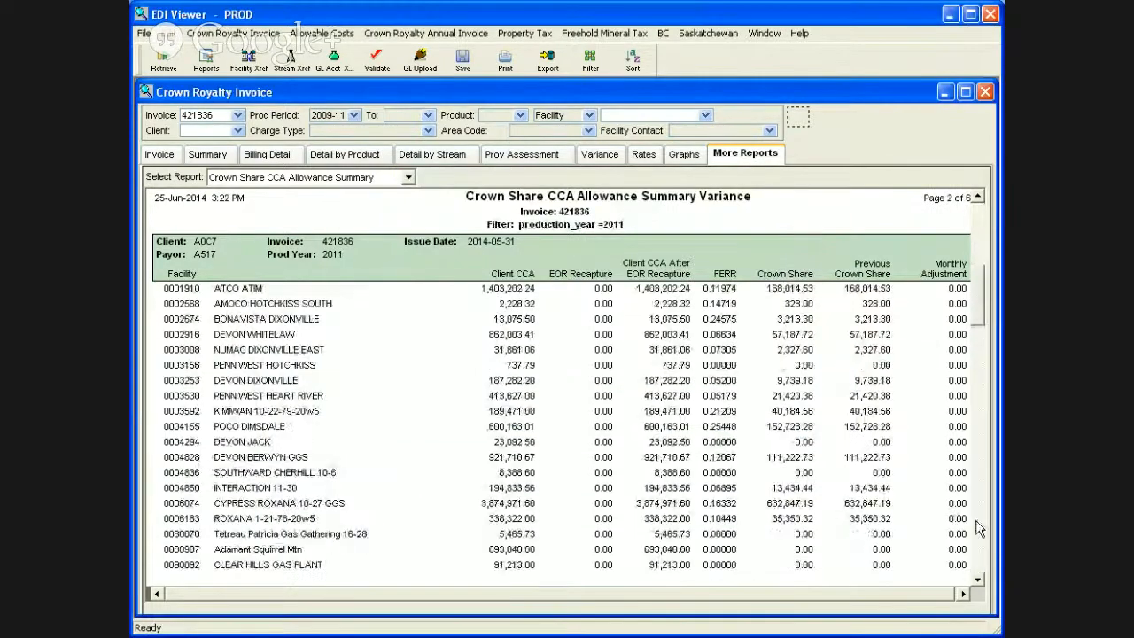
pyautogui.click(979, 528)
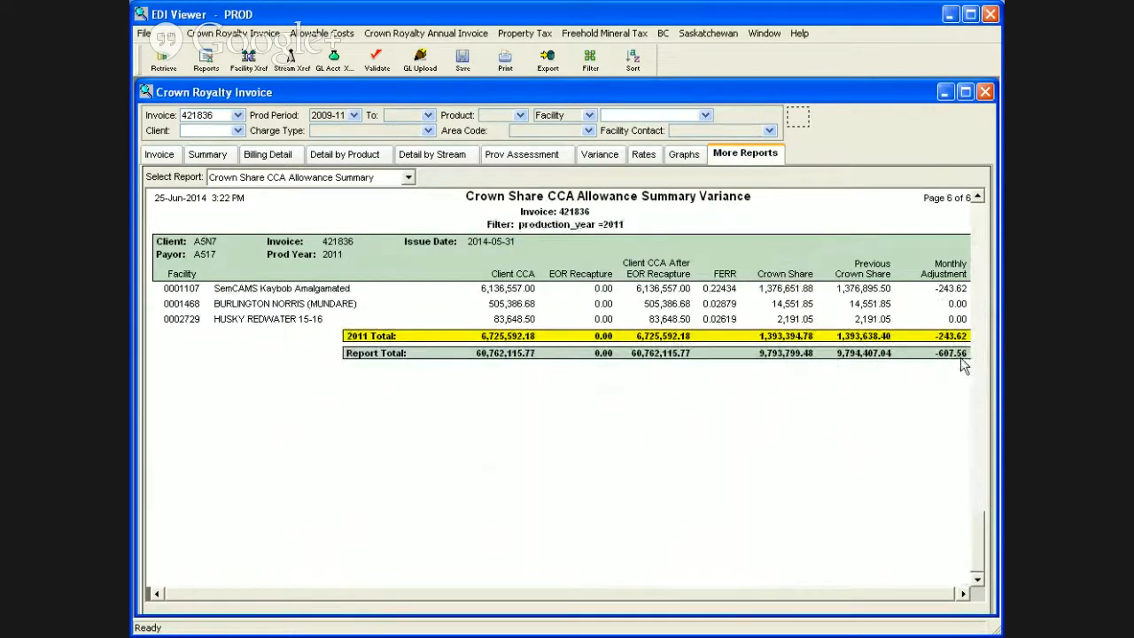
pyautogui.click(403, 72)
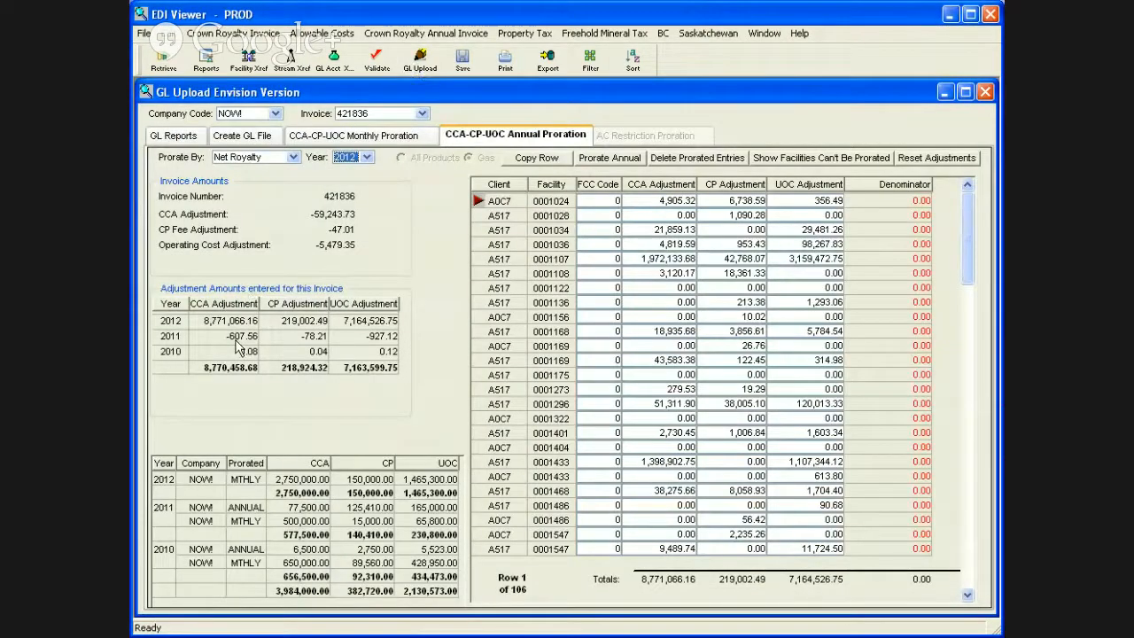